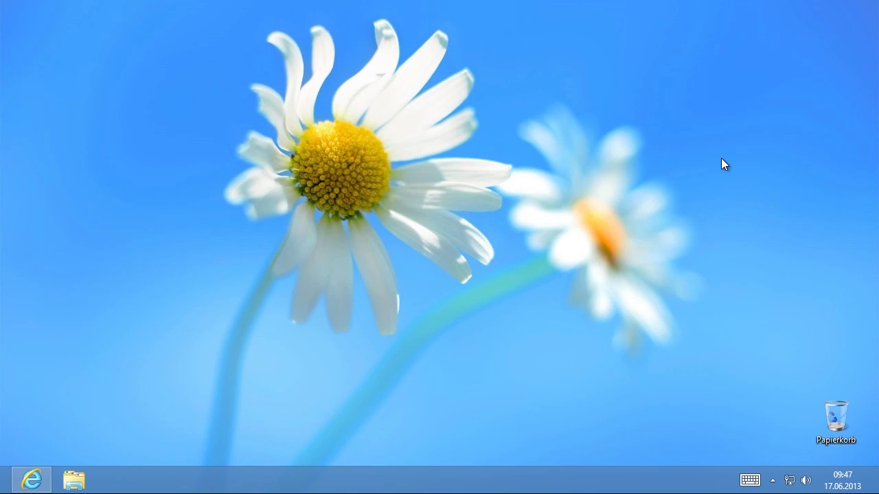
# Step: Open Internet Explorer on the PC-WELT website and search the site for "classic shell"
pyautogui.click(31, 479)
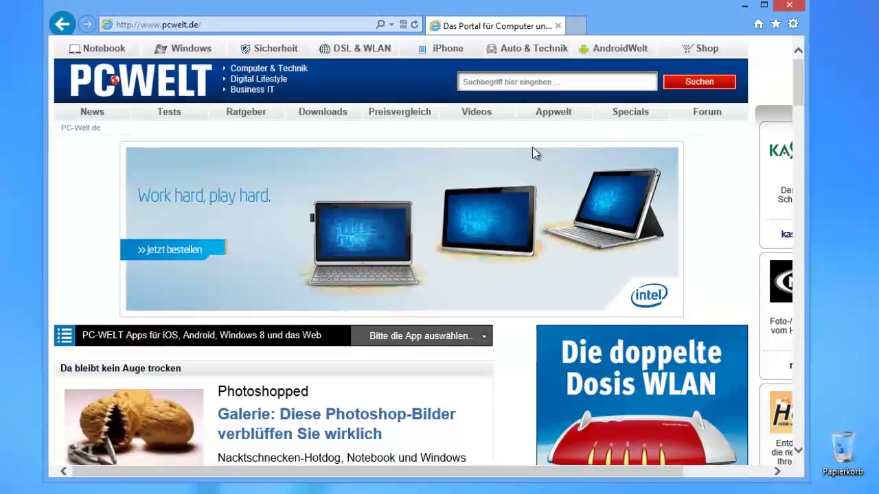
pyautogui.click(609, 84)
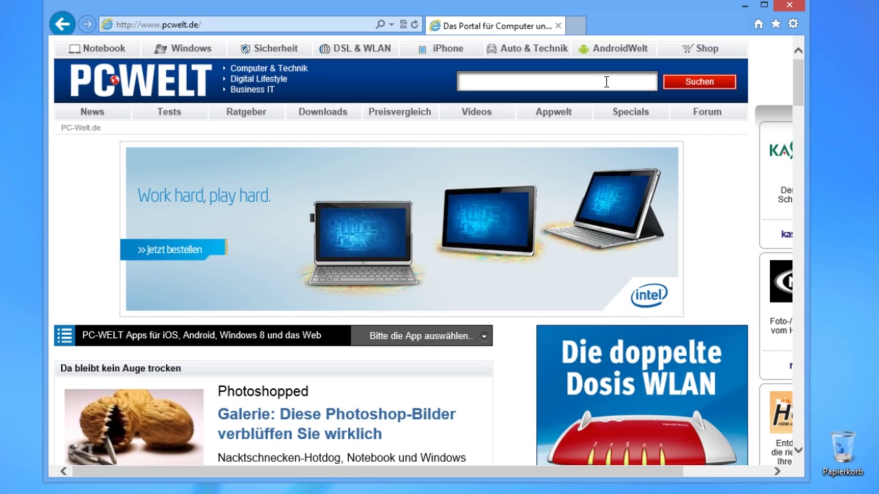
pyautogui.write('classic ')
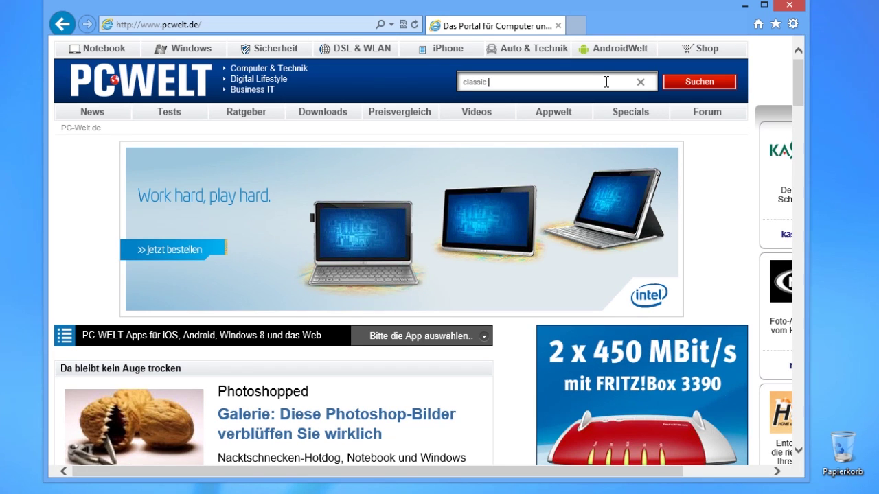
pyautogui.write('shell')
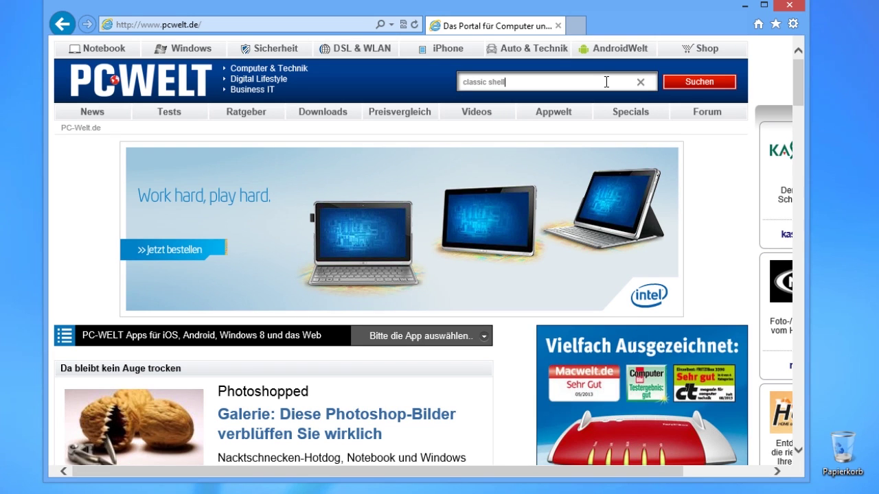
pyautogui.click(723, 86)
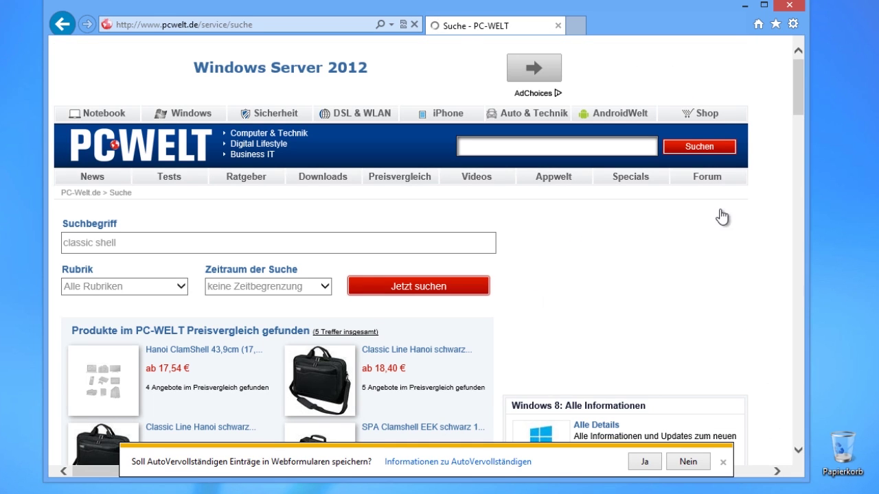
# Step: Download ClassicShellSetup_3_6_7.exe from the site's Classic Shell download entry and open the folder containing the saved file
pyautogui.scroll(-6, 711, 338)
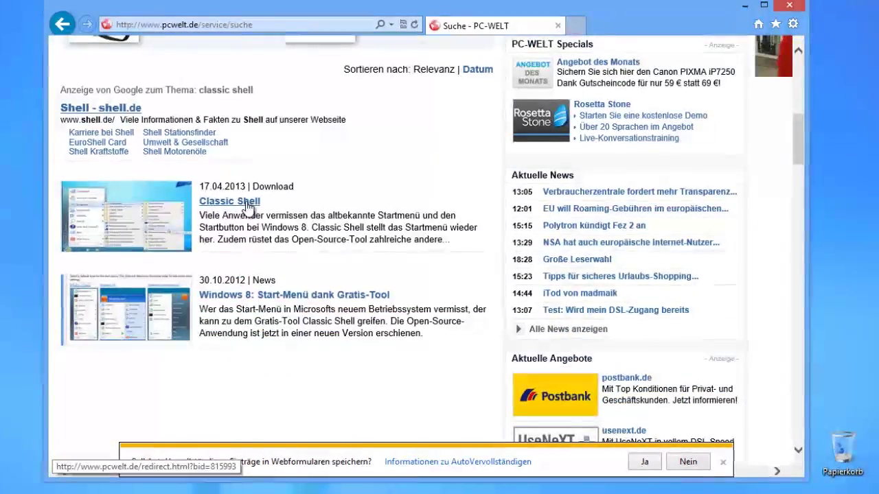
pyautogui.click(255, 204)
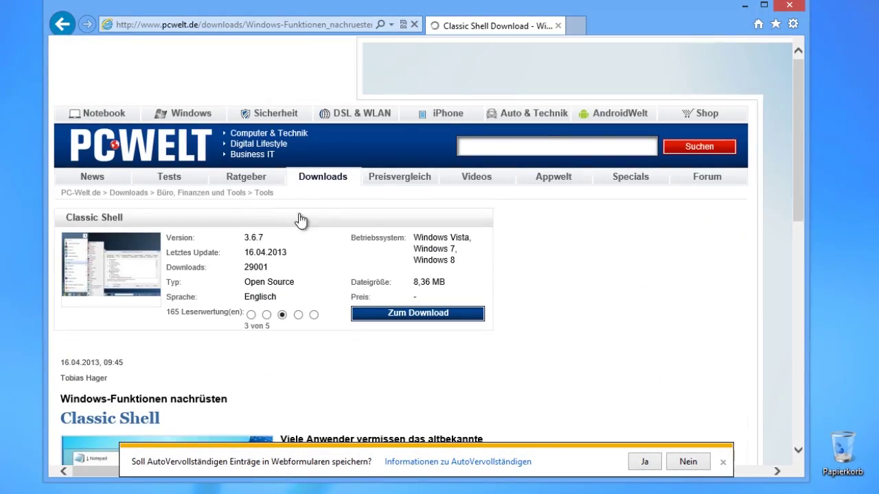
pyautogui.click(416, 315)
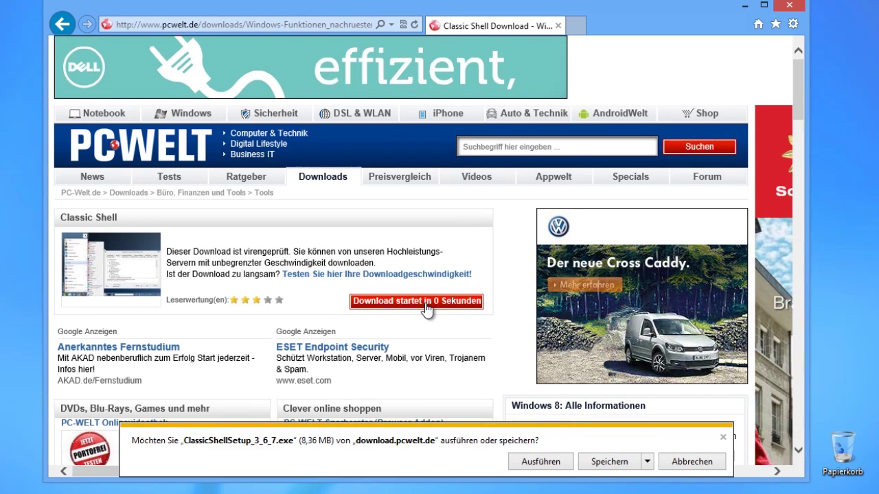
pyautogui.click(610, 463)
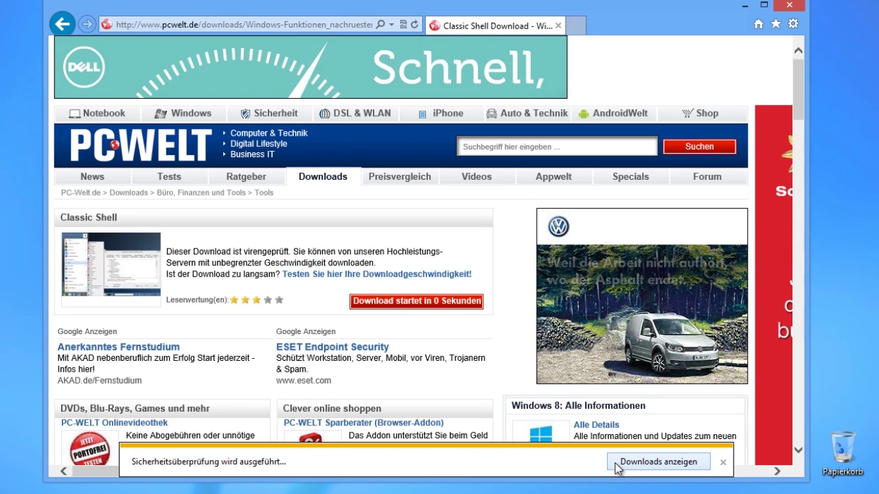
pyautogui.click(586, 467)
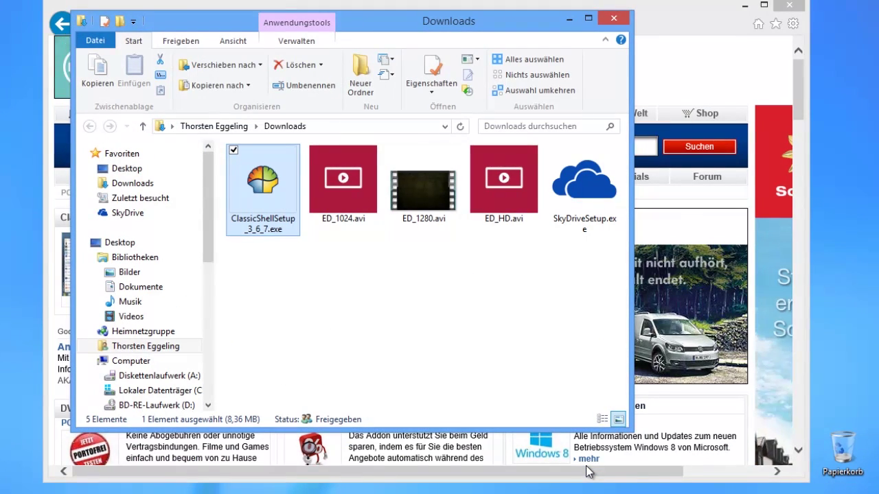
# Step: Run ClassicShellSetup_3_6_7.exe and accept the terms of the Classic Shell license agreement
pyautogui.doubleClick(285, 187)
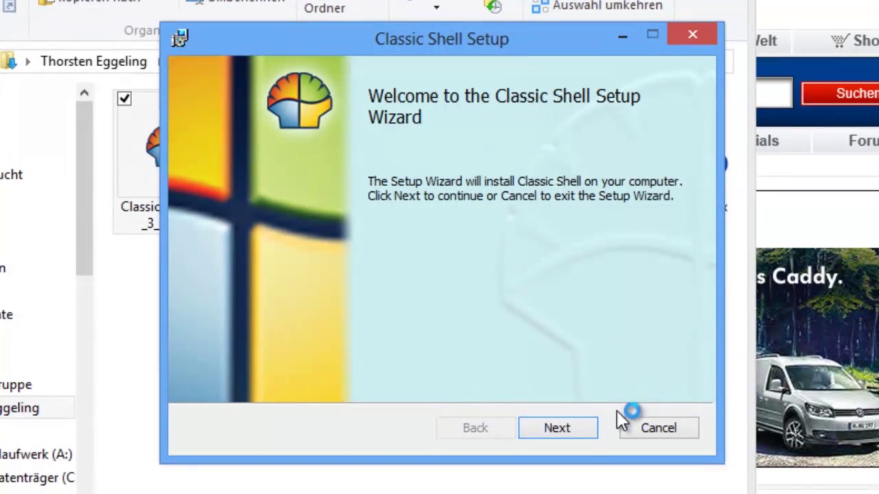
pyautogui.click(585, 428)
pyautogui.click(204, 378)
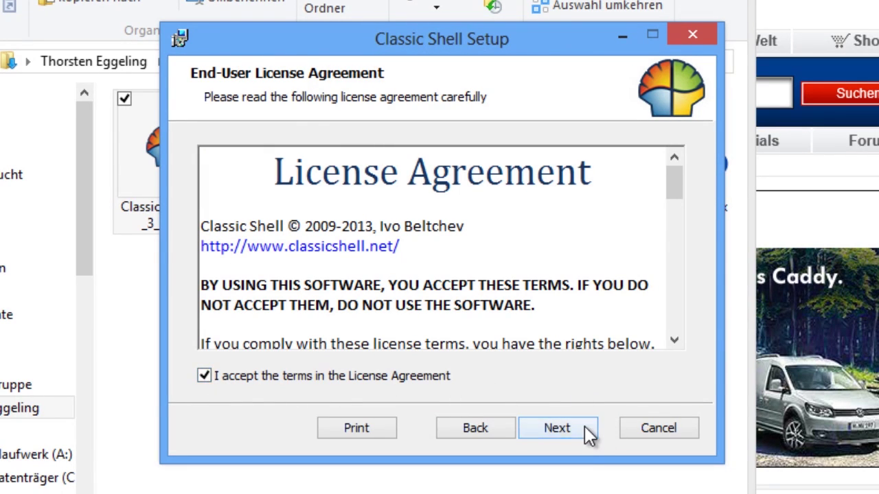
pyautogui.click(589, 430)
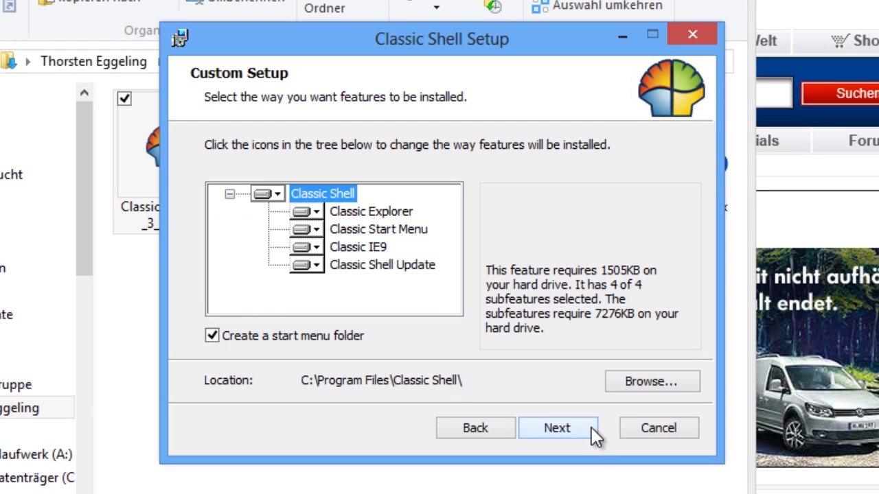
# Step: Install Classic Shell with all default features, permit the changes to the computer, and finish setup with the readme file shown
pyautogui.click(591, 427)
pyautogui.click(592, 428)
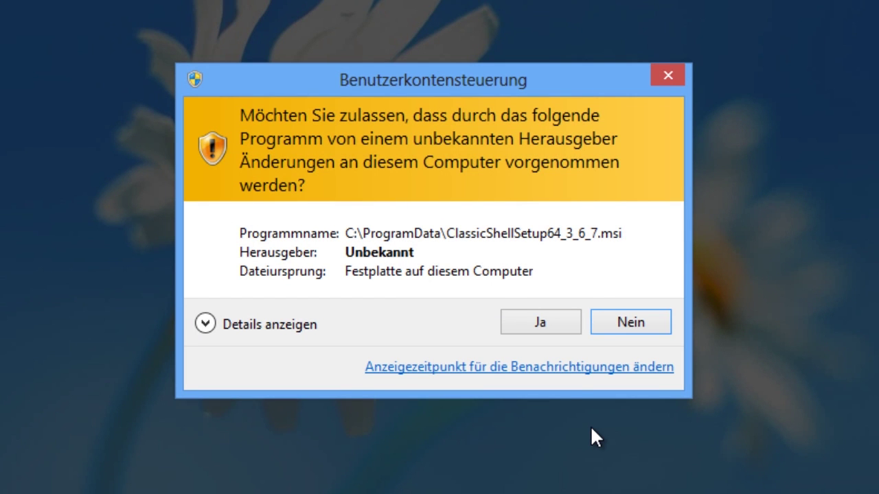
pyautogui.click(570, 319)
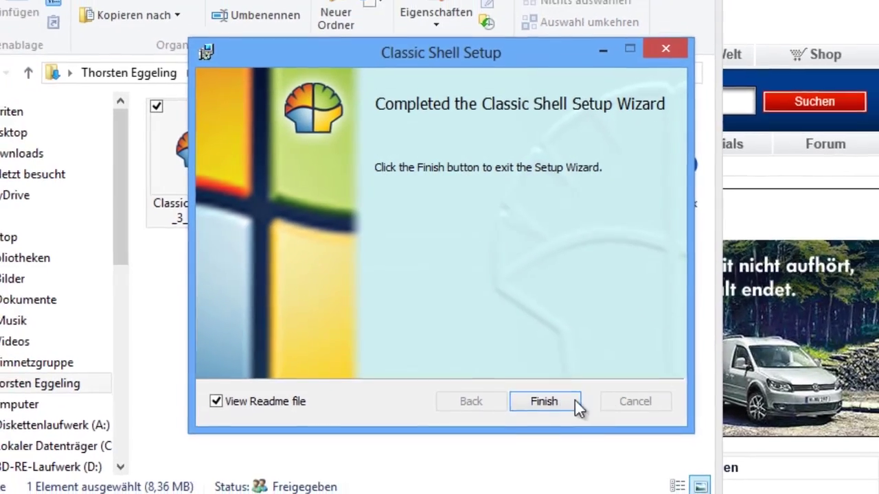
pyautogui.click(575, 425)
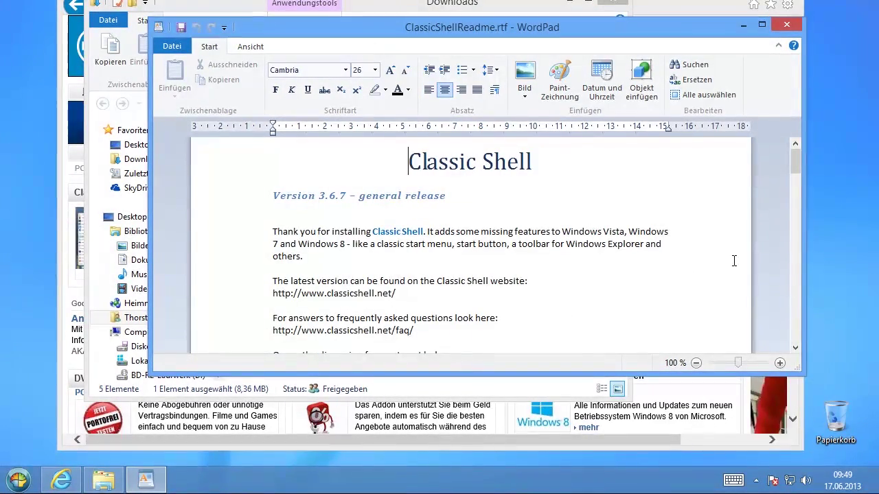
# Step: Close the Classic Shell readme, the Downloads folder window and the browser
pyautogui.click(790, 23)
pyautogui.click(618, 3)
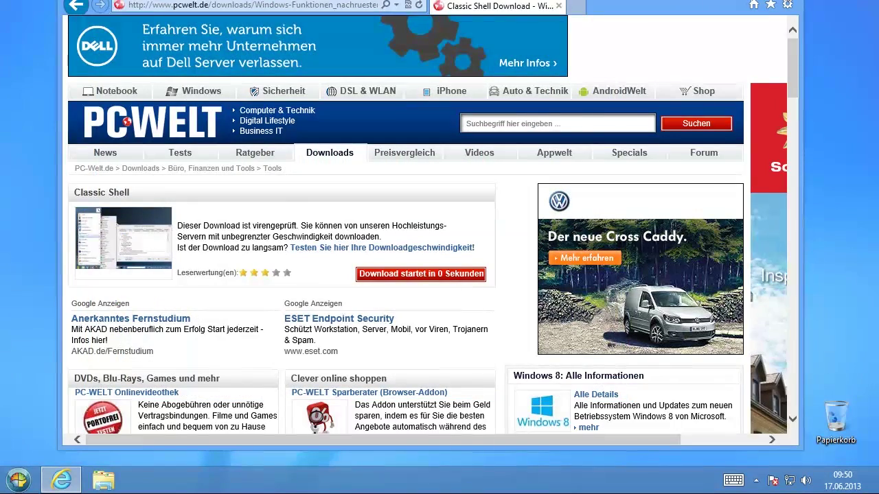
pyautogui.hotkey('alt', 'F4')
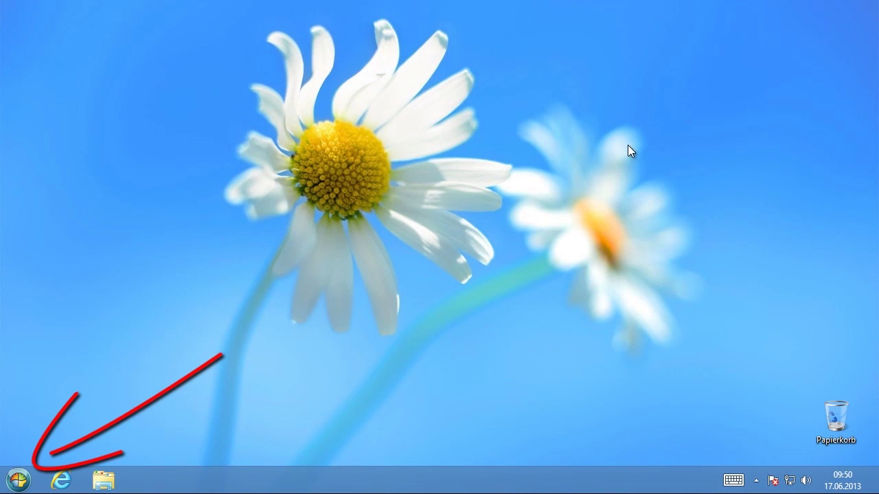
# Step: Open the Classic Start Menu settings and examine the basic settings, from the click and key actions to Skip Metro screen
pyautogui.click(19, 479)
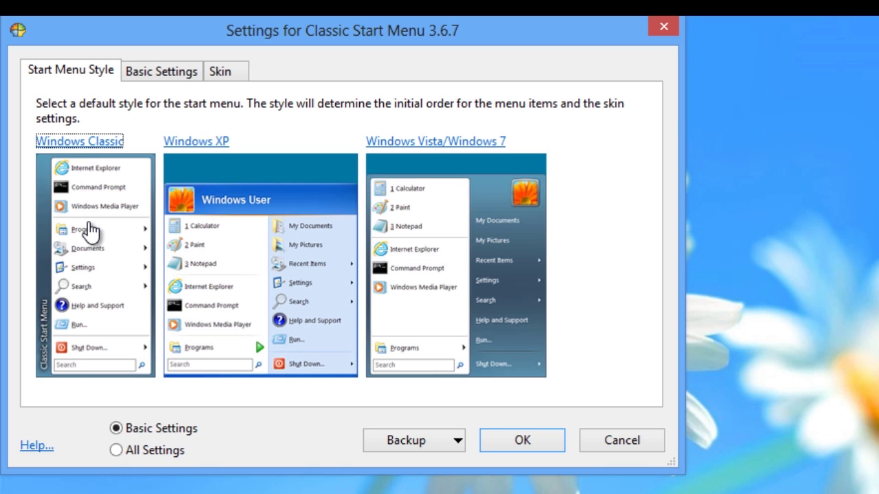
pyautogui.click(190, 75)
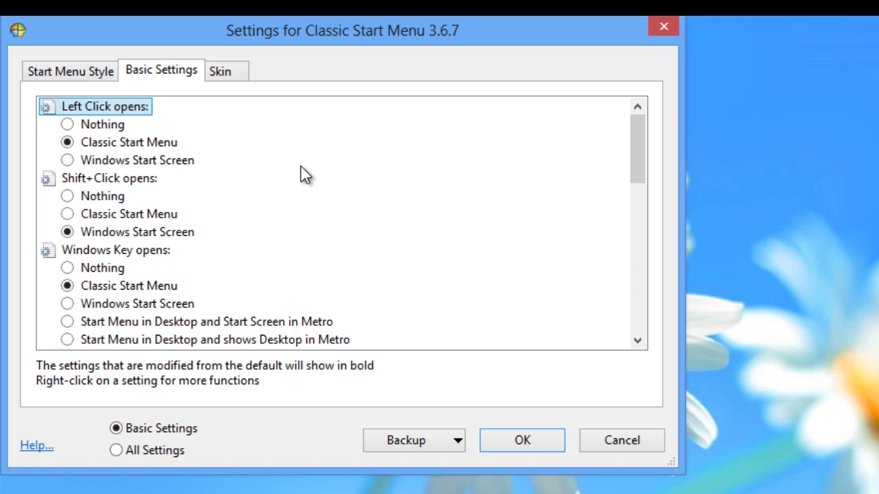
pyautogui.scroll(-1, 296, 168)
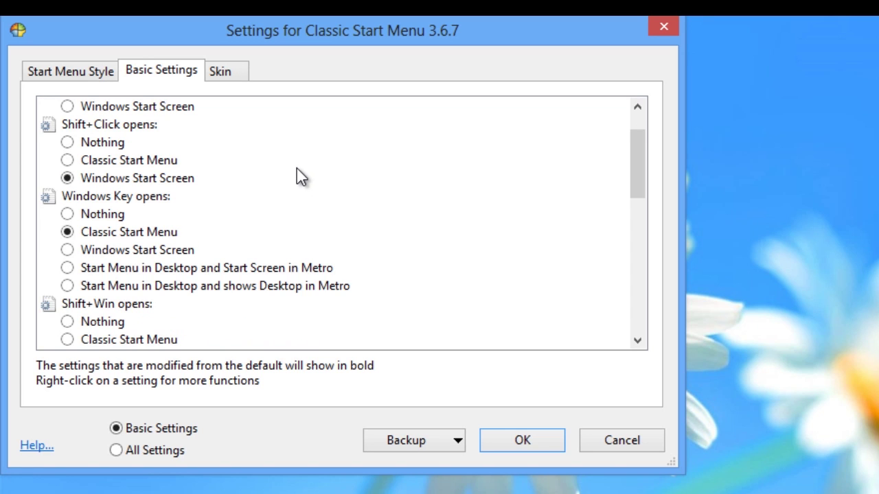
pyautogui.scroll(-1, 297, 168)
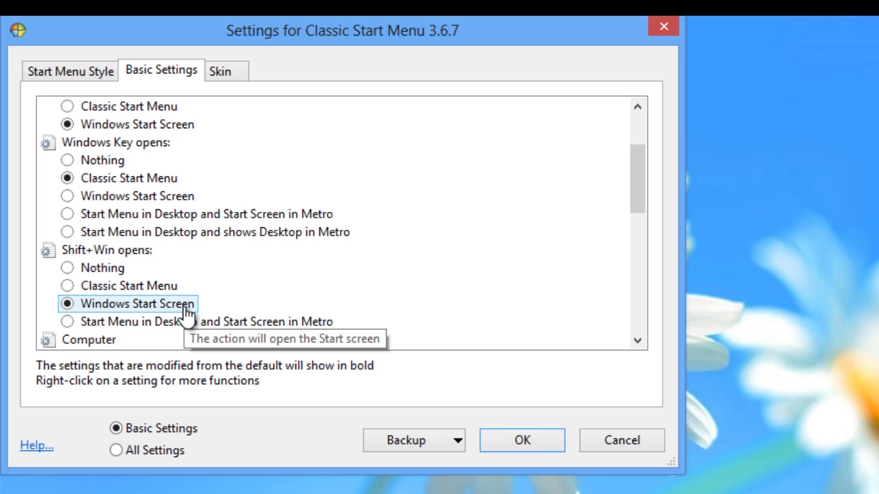
pyautogui.scroll(-2, 381, 327)
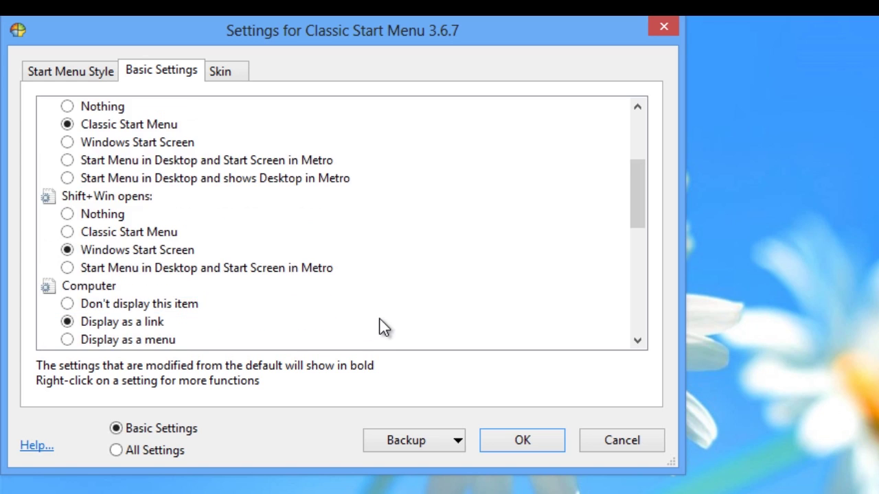
pyautogui.scroll(-1, 383, 327)
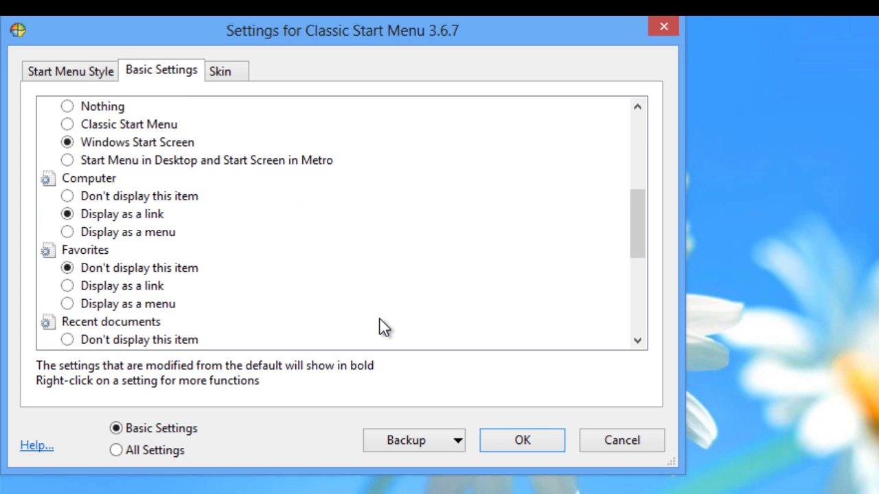
pyautogui.scroll(-1, 381, 327)
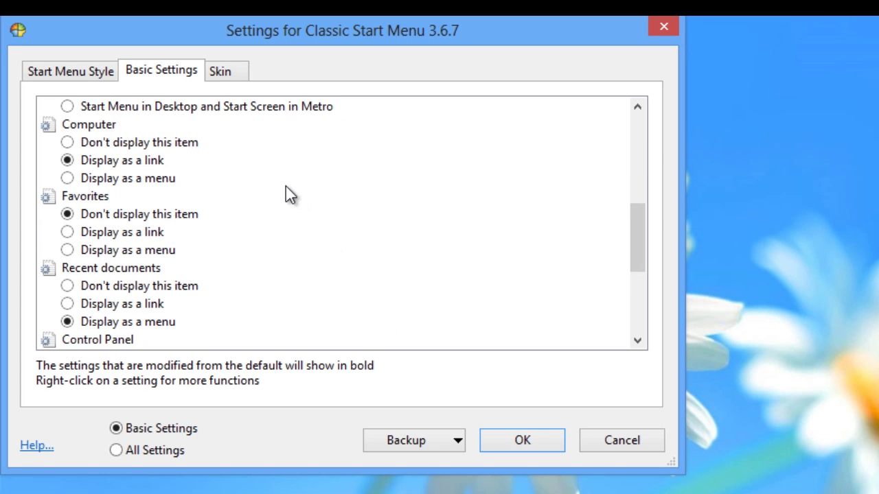
pyautogui.scroll(-2, 280, 213)
pyautogui.scroll(-2, 280, 212)
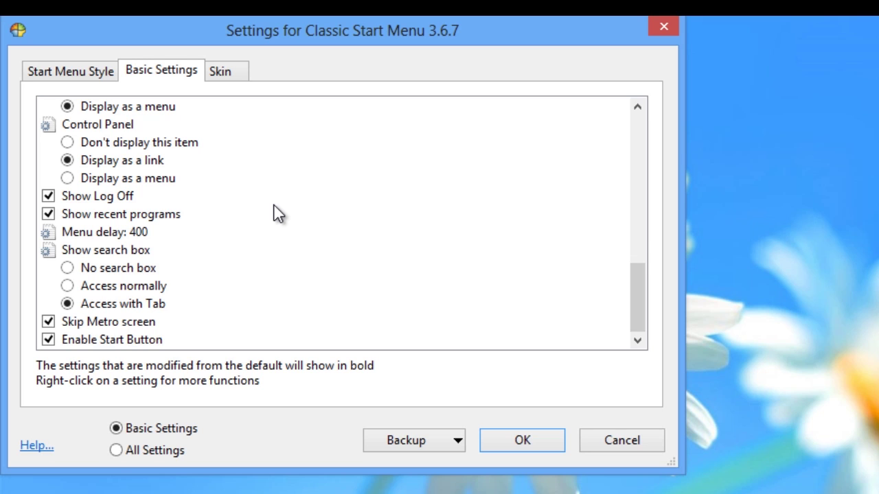
pyautogui.click(102, 323)
# Step: Check the available start menu skins, keep Windows Aero and accept the Classic Start Menu settings
pyautogui.click(241, 76)
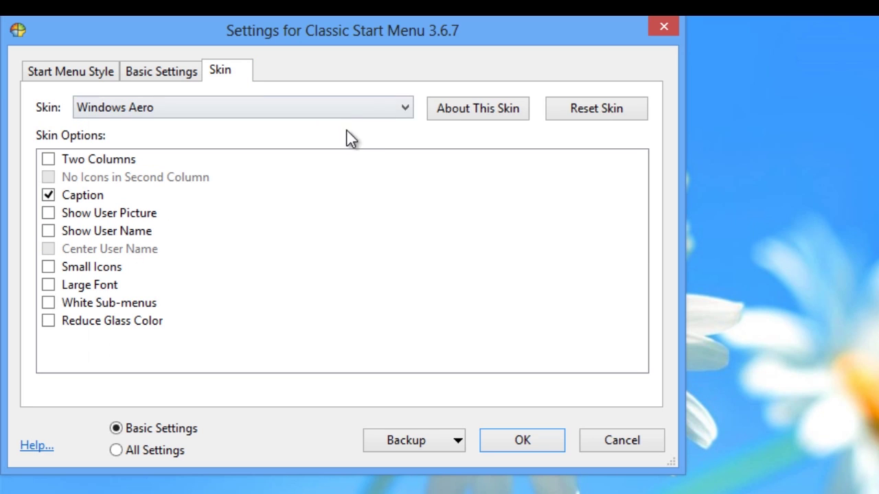
pyautogui.click(405, 108)
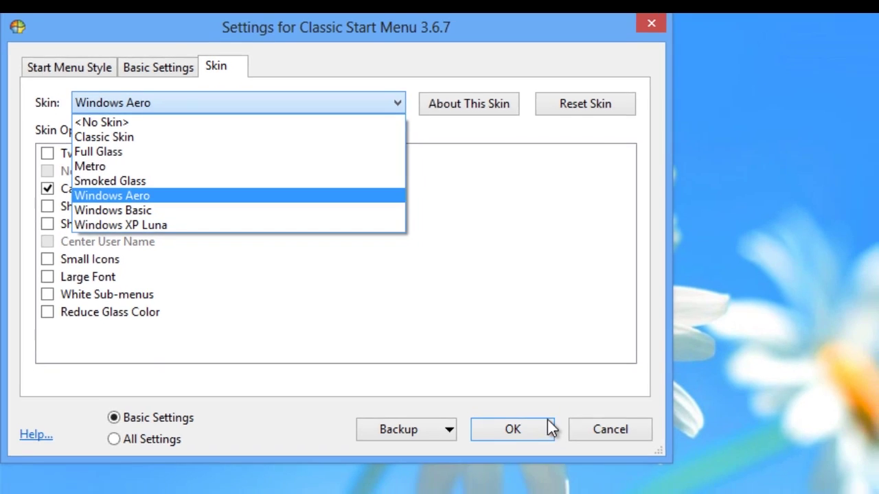
pyautogui.click(559, 432)
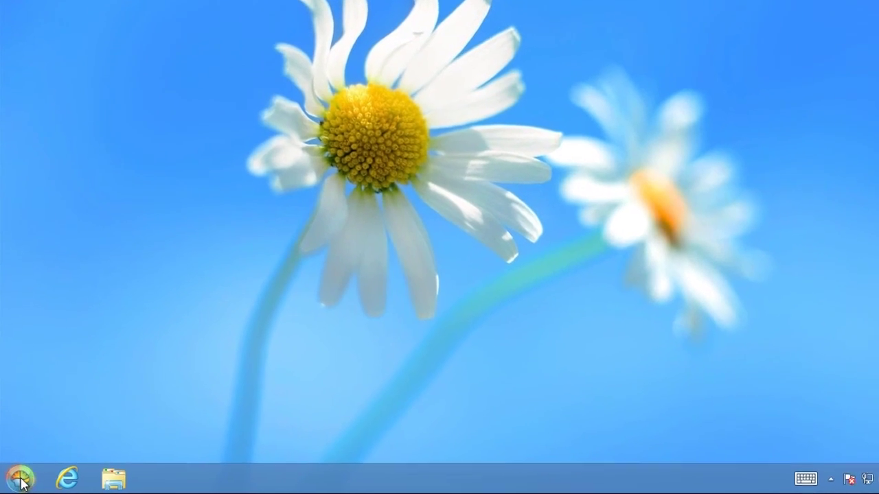
# Step: Open the new start menu and look through its Programme, Apps and Einstellungen submenus
pyautogui.click(19, 479)
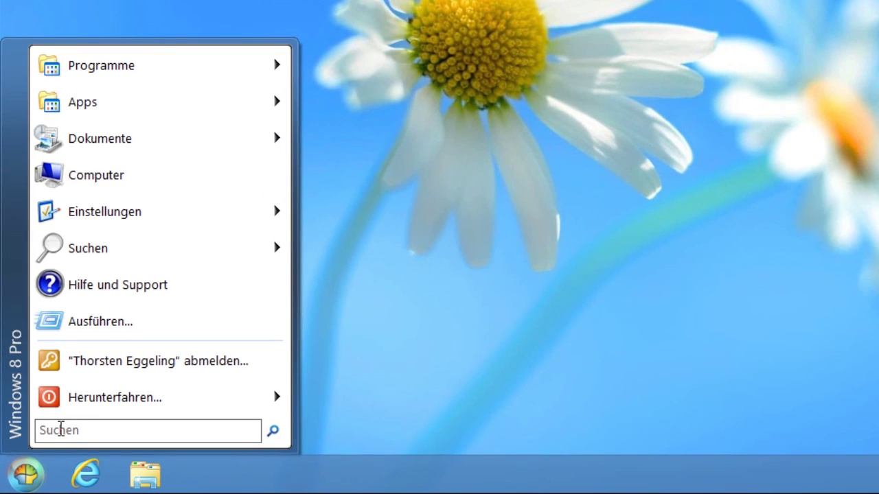
pyautogui.moveTo(206, 72)
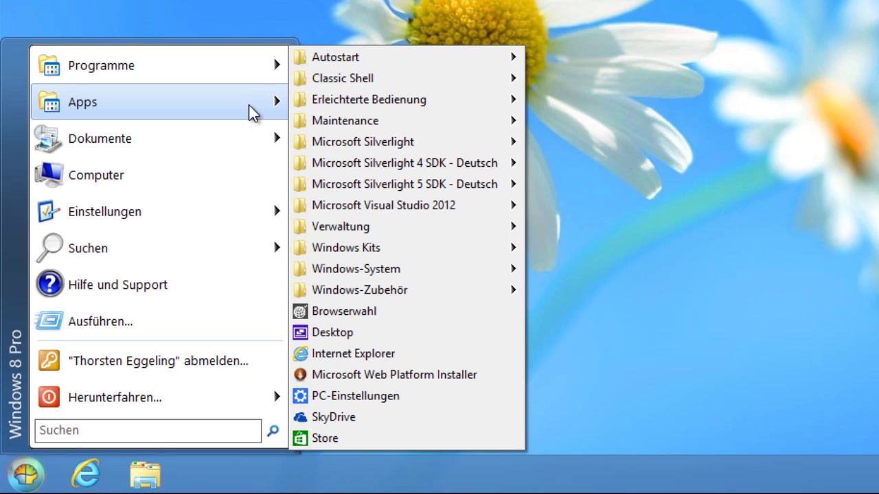
pyautogui.moveTo(252, 113)
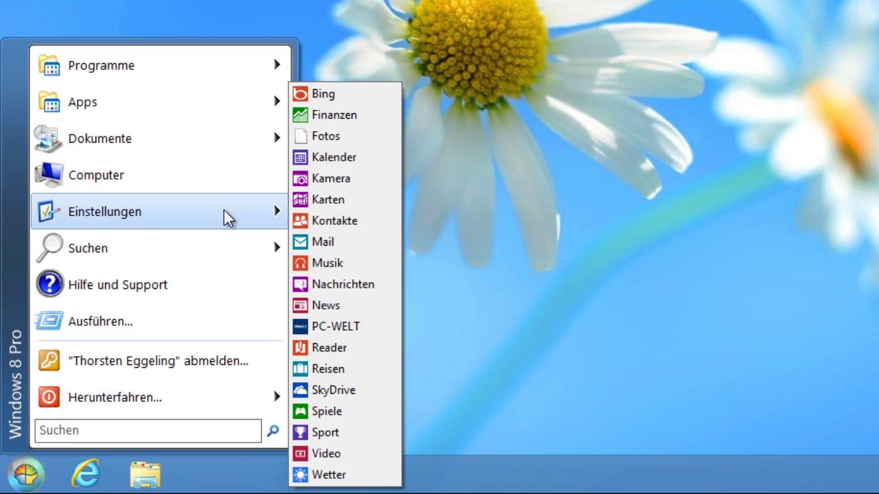
pyautogui.moveTo(226, 218)
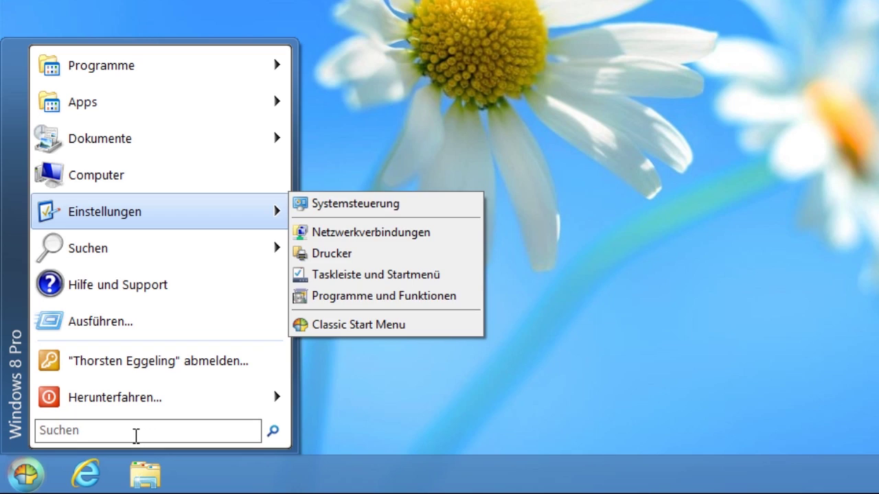
# Step: Search the start menu for calc
pyautogui.click(135, 434)
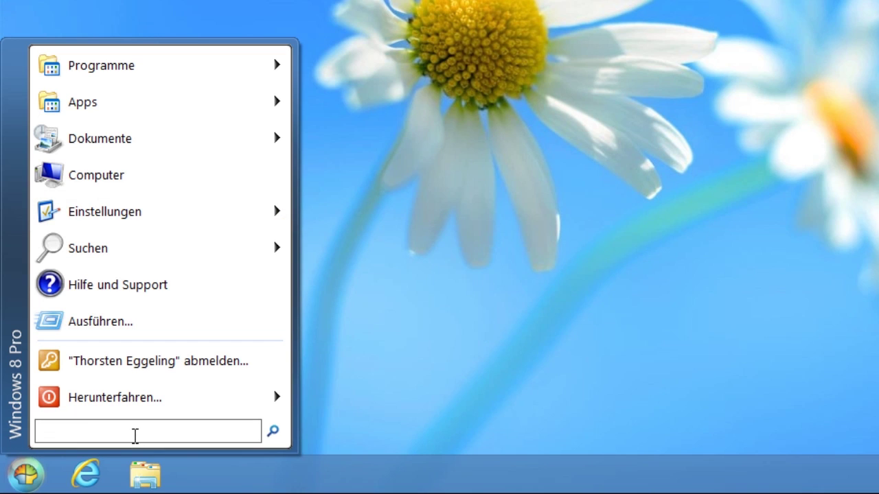
pyautogui.write('calc')
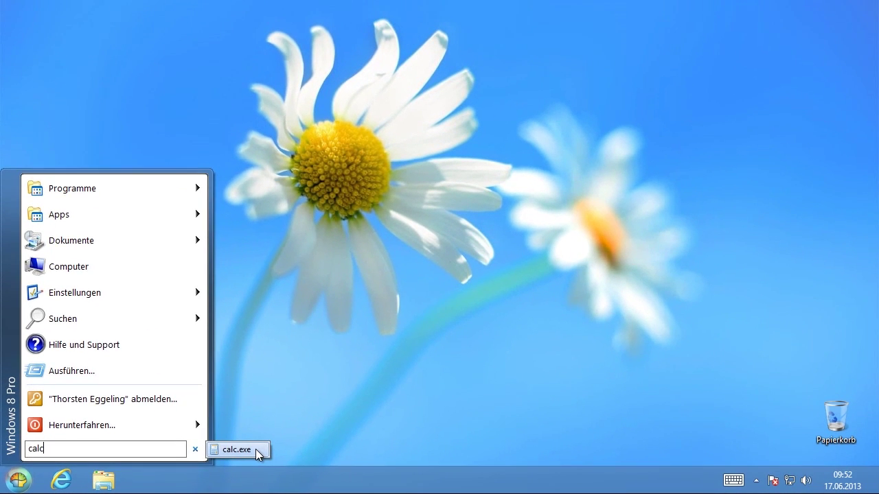
pyautogui.click(275, 445)
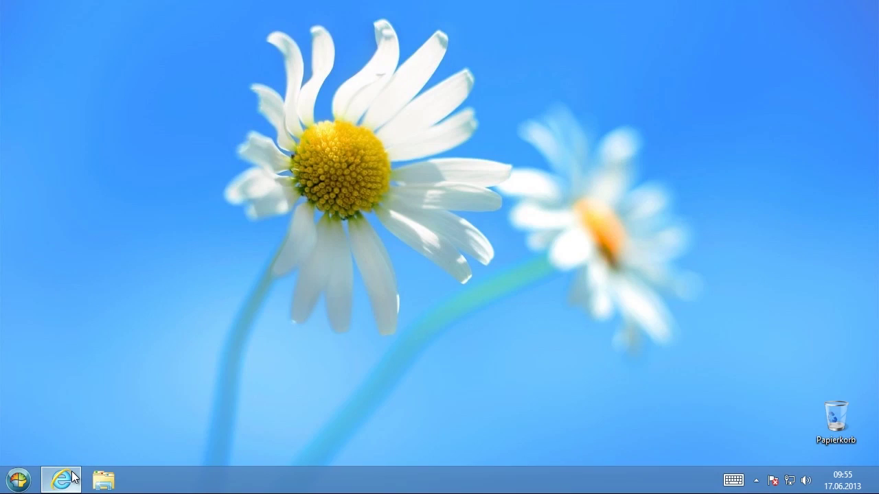
# Step: Return to the PC-Welt Classic Shell page in the browser and follow the Sprachdateien link in the article
pyautogui.click(75, 478)
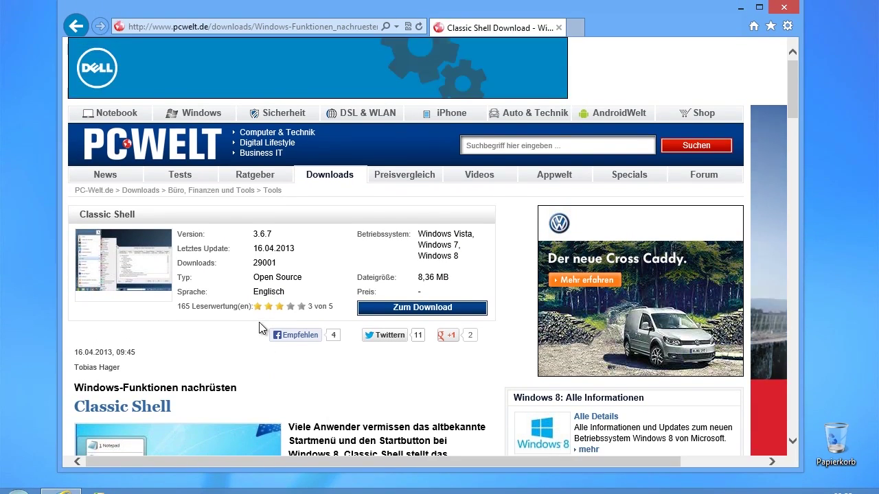
pyautogui.scroll(-5, 256, 320)
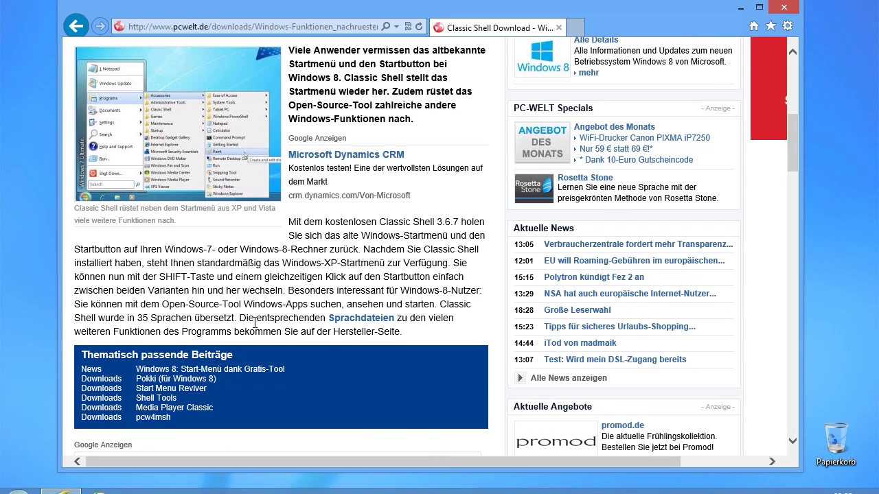
pyautogui.scroll(-2, 376, 247)
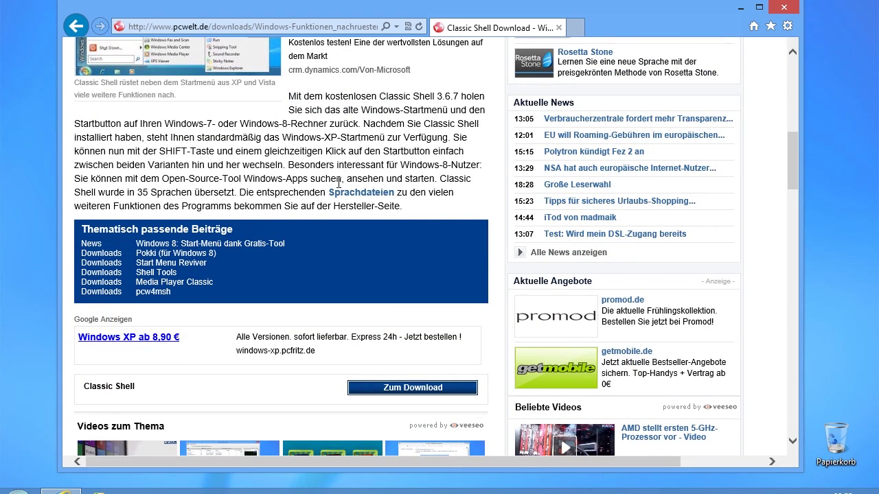
pyautogui.click(383, 195)
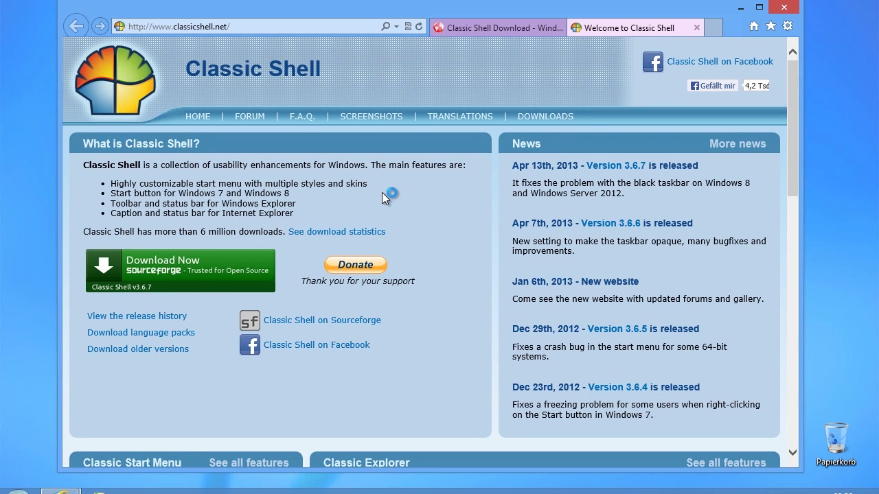
# Step: Download the German language file de-DE.DLL for version 3.6.7 from the Classic Shell Translations page
pyautogui.click(489, 119)
pyautogui.scroll(-3, 409, 193)
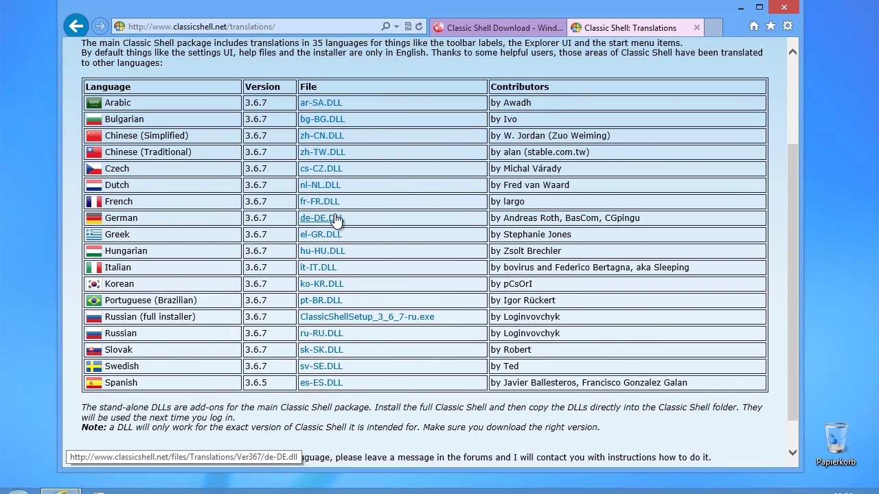
pyautogui.click(336, 219)
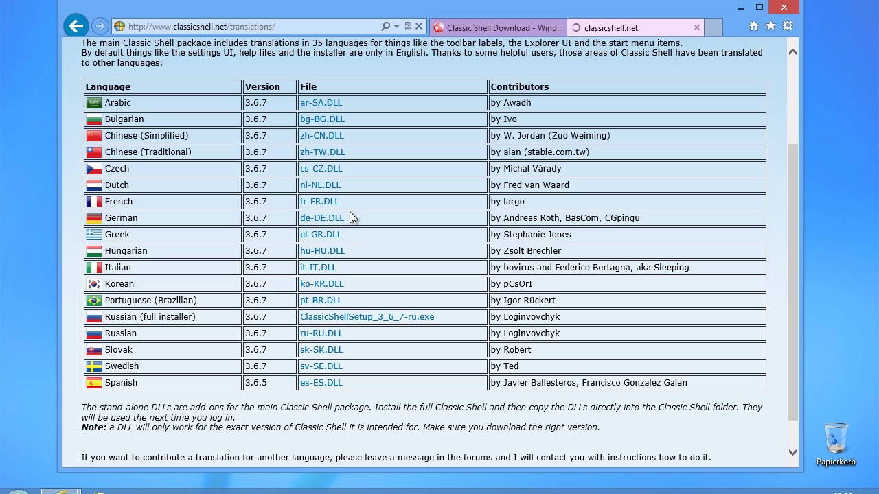
pyautogui.click(604, 453)
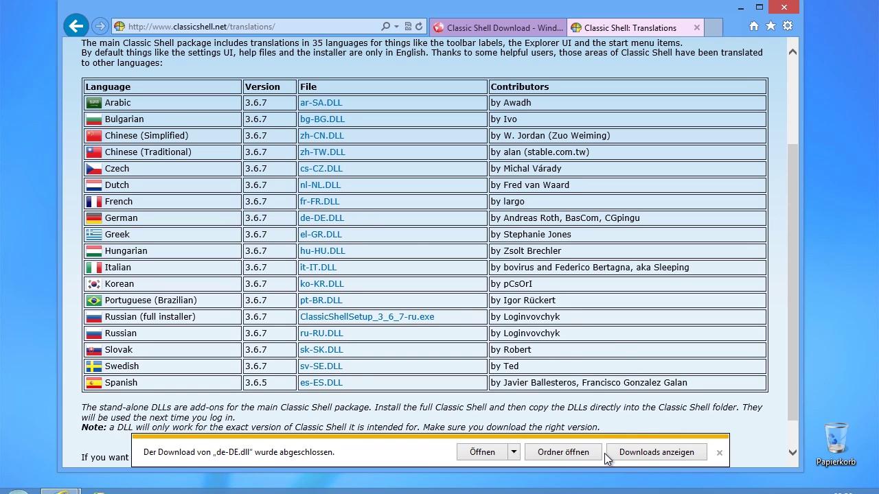
# Step: Copy de-DE.dll from the Downloads folder into the Classic Shell folder under Programme on drive C, continuing with administrator permissions
pyautogui.click(575, 454)
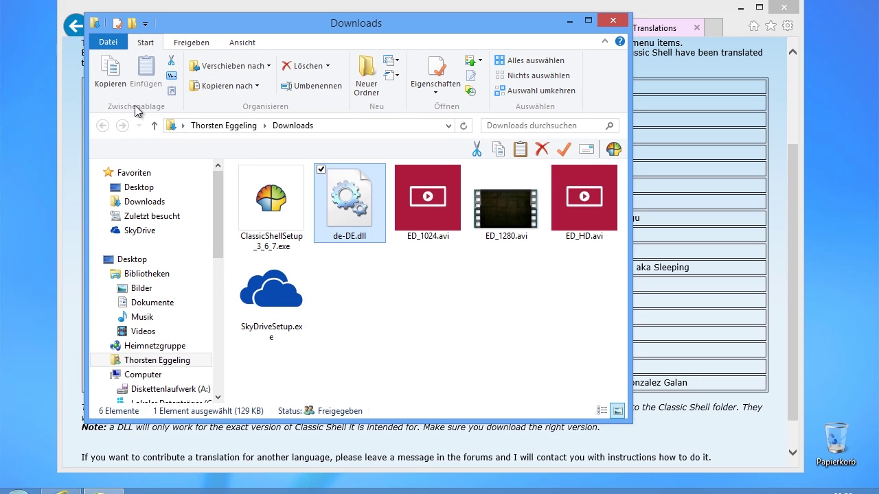
pyautogui.click(110, 75)
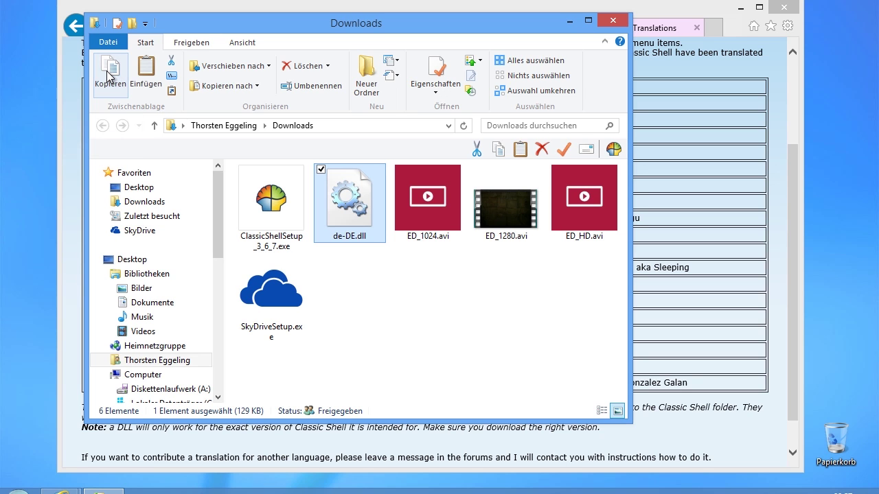
pyautogui.moveTo(217, 184); pyautogui.dragTo(217, 217)
pyautogui.click(180, 326)
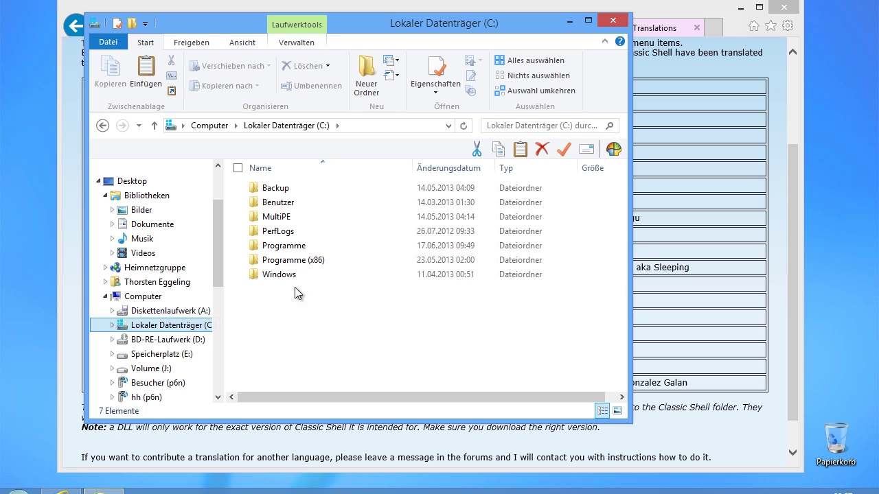
pyautogui.doubleClick(353, 244)
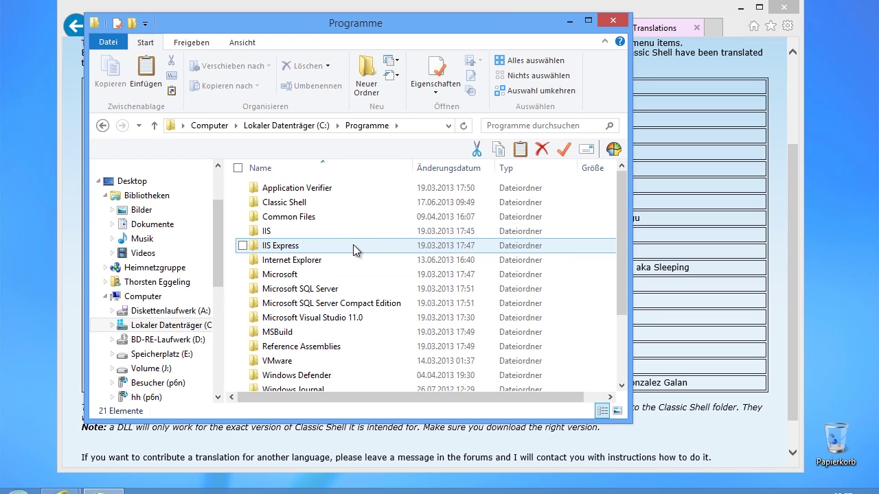
pyautogui.doubleClick(324, 202)
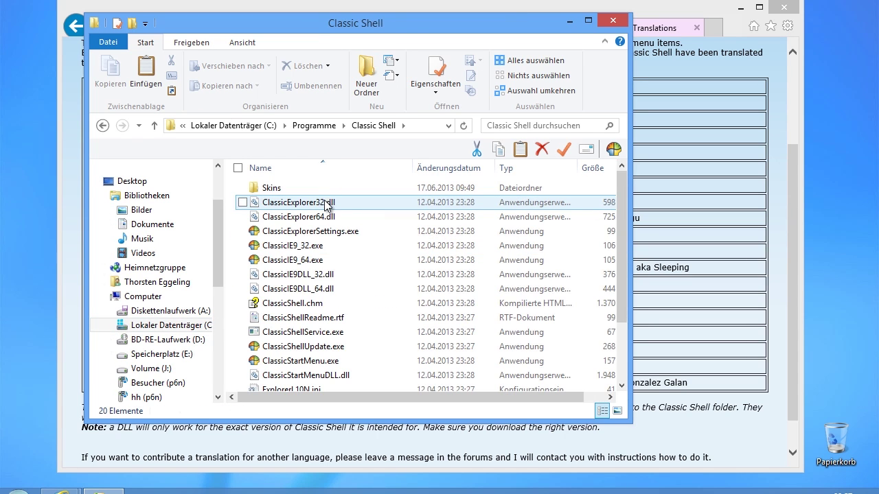
pyautogui.click(150, 72)
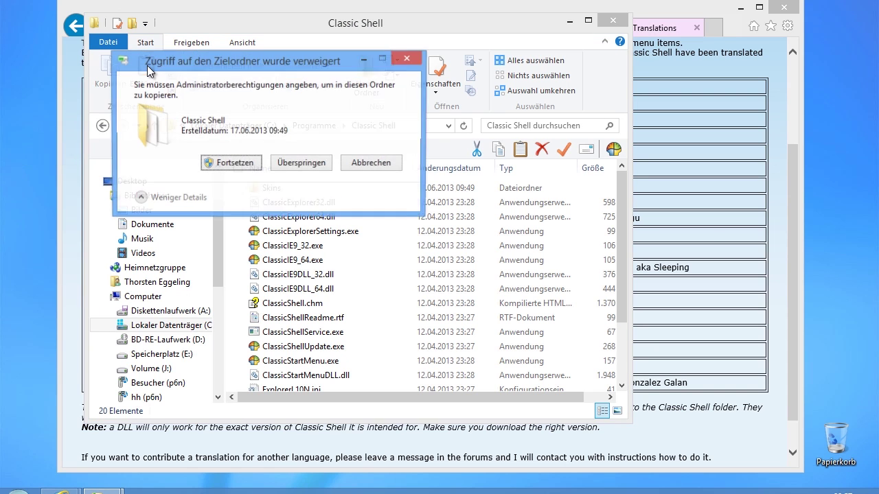
pyautogui.click(254, 160)
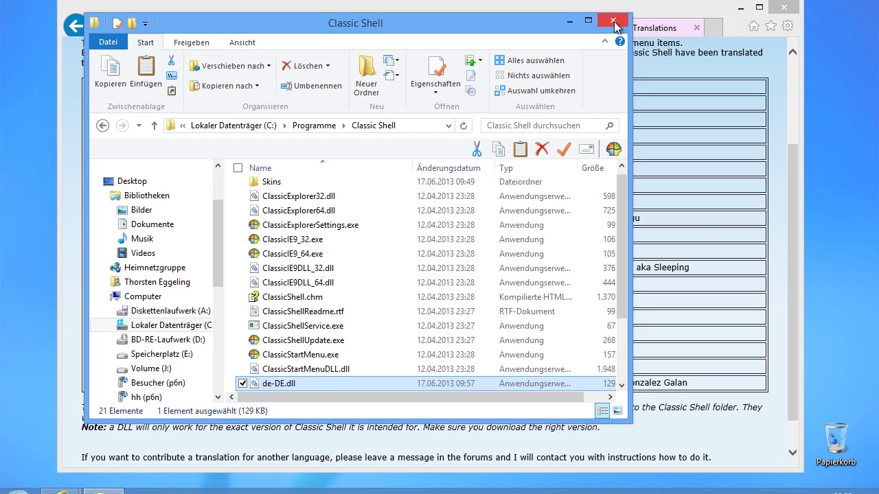
# Step: Minimise the open windows and exit the running Classic Start Menu
pyautogui.click(573, 15)
pyautogui.press('super+d')
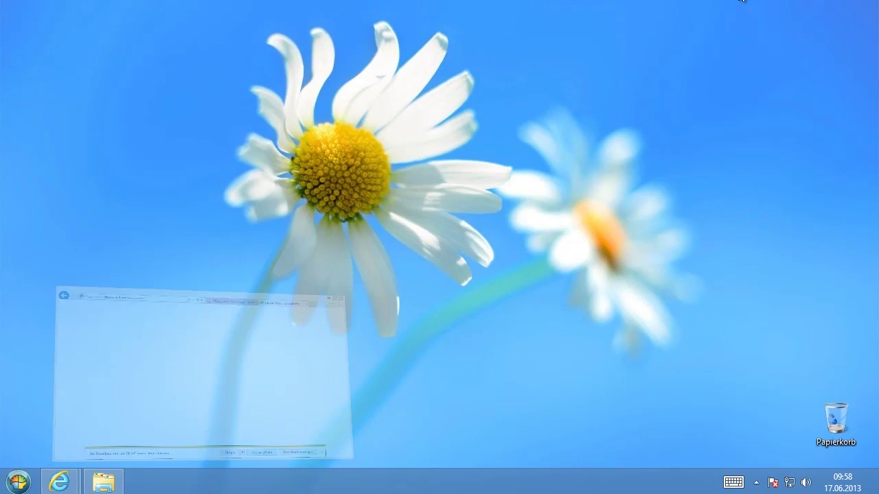
pyautogui.rightClick(24, 476)
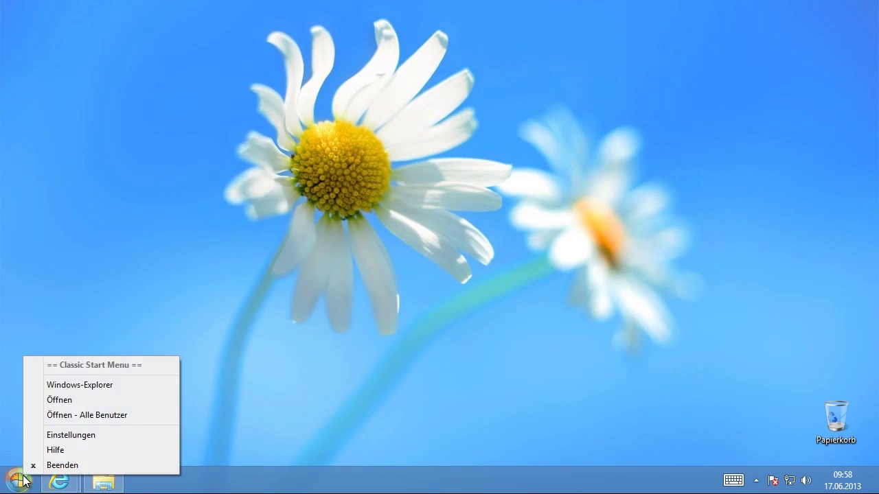
pyautogui.click(62, 466)
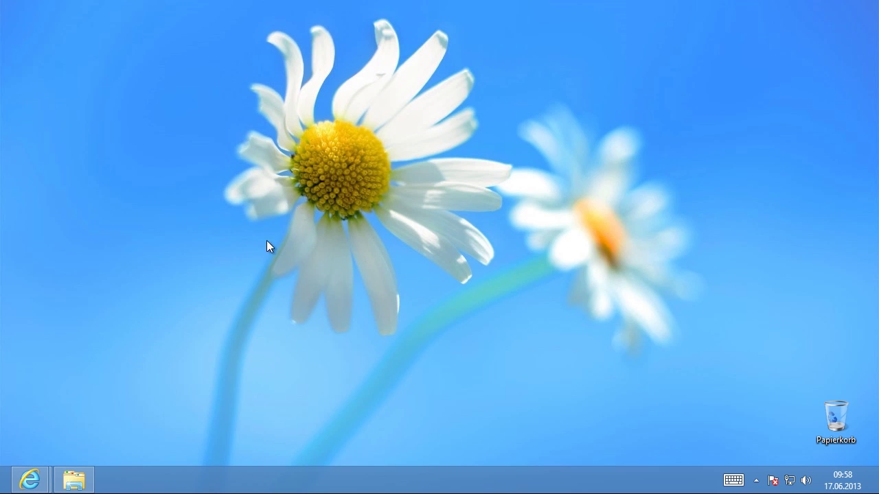
# Step: Start ClassicStartMenu.exe from the Classic Shell program folder
pyautogui.click(73, 479)
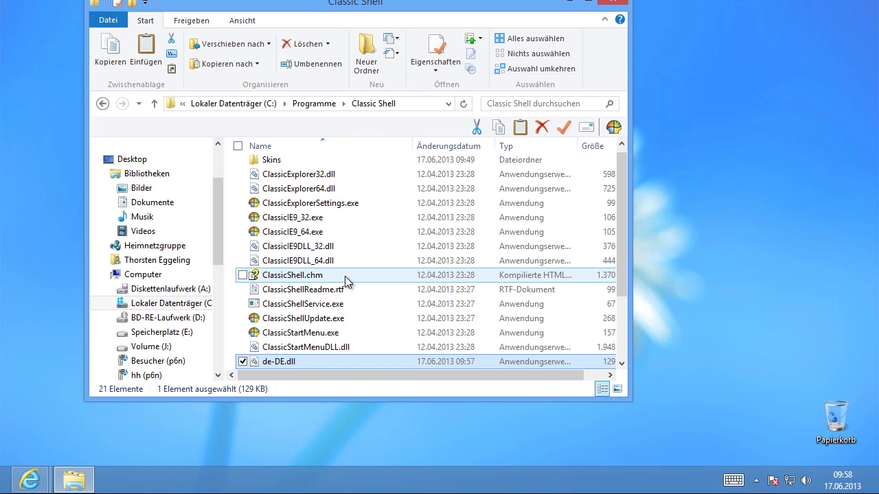
pyautogui.scroll(-2, 359, 273)
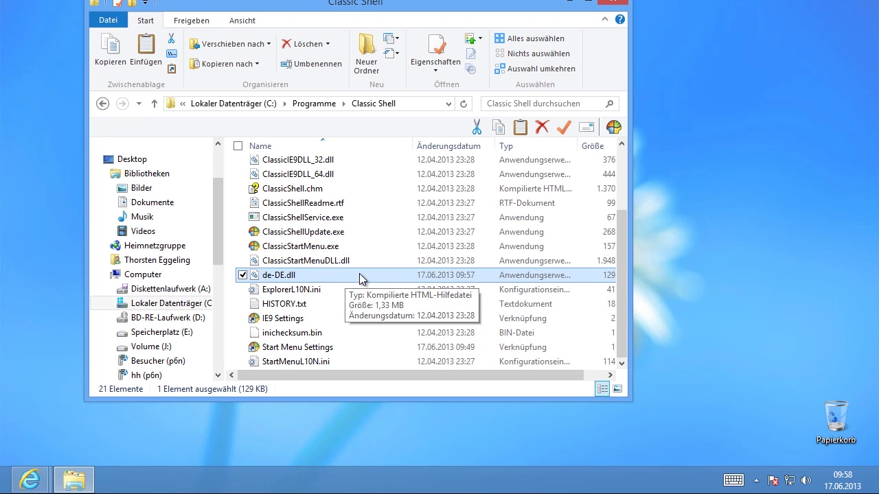
pyautogui.doubleClick(342, 247)
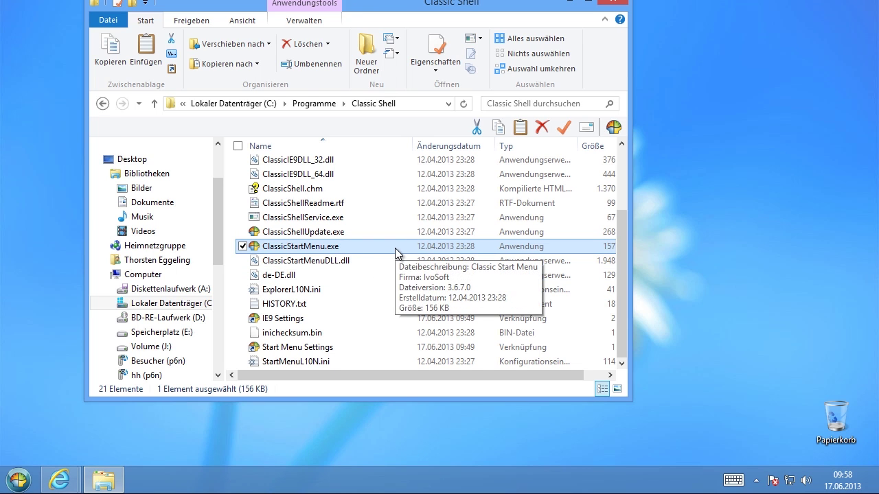
# Step: Open the Classic Start Menu settings (Einstellungen) from the start button
pyautogui.rightClick(23, 480)
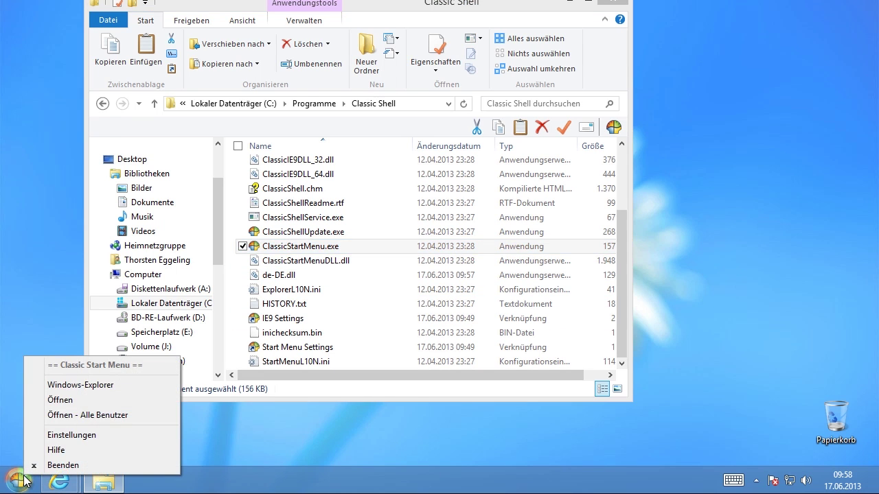
pyautogui.click(156, 434)
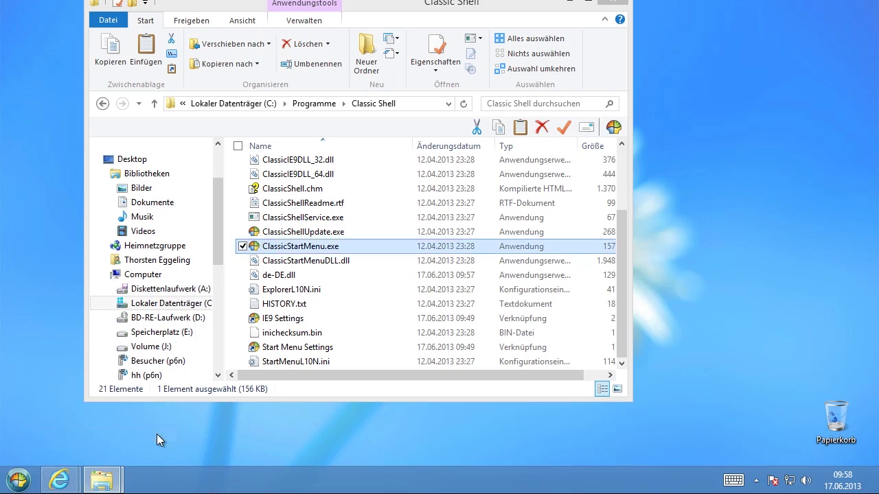